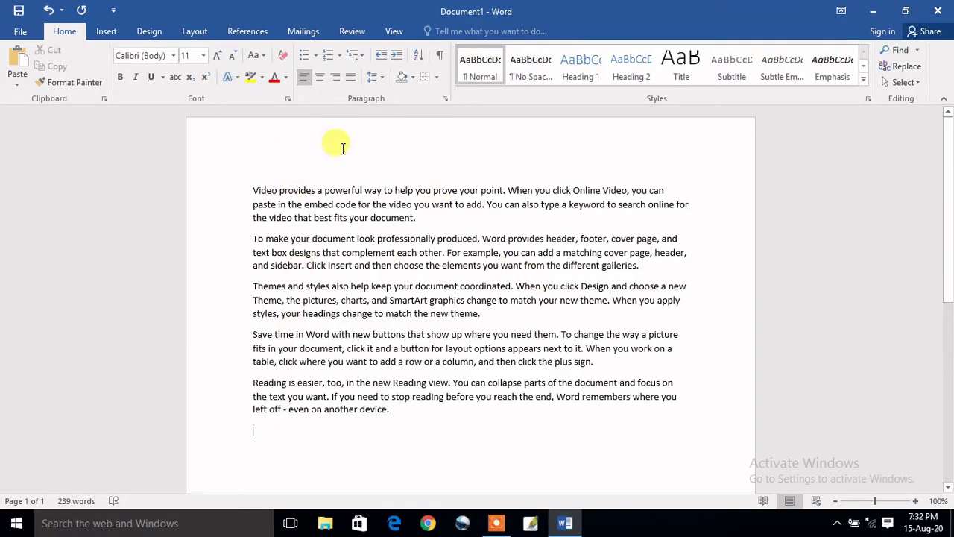
Try a paragraph style on the first paragraph, then expand the full Styles gallery
left_click(344, 190)
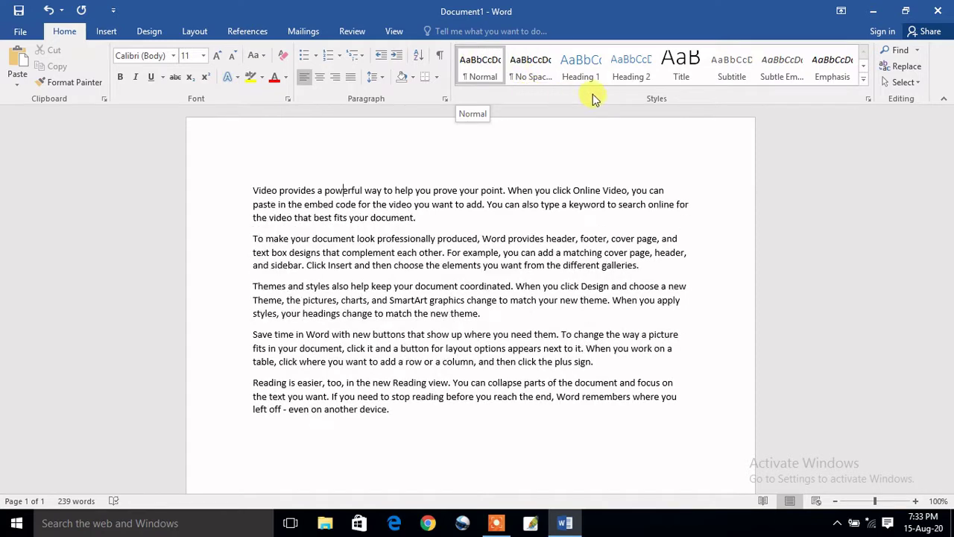
left_click(545, 70)
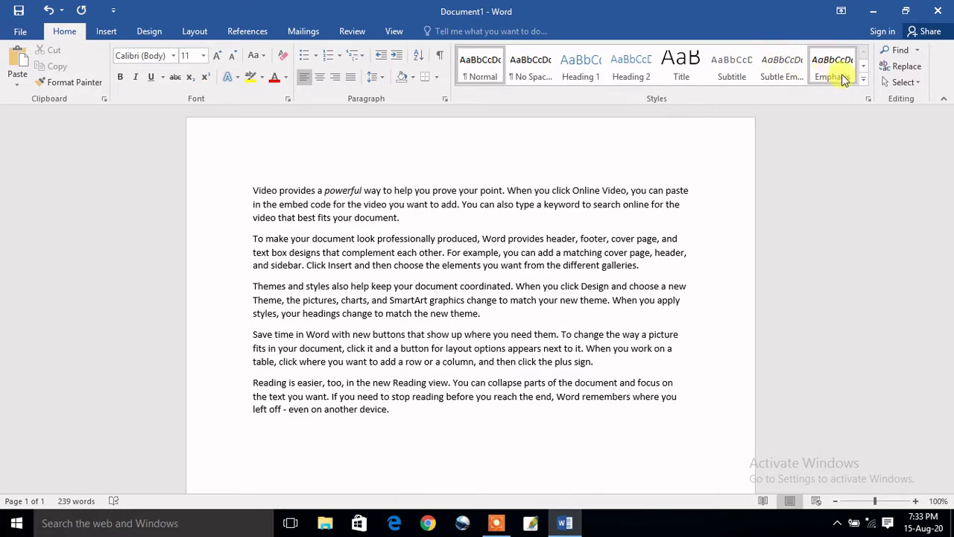
left_click(863, 79)
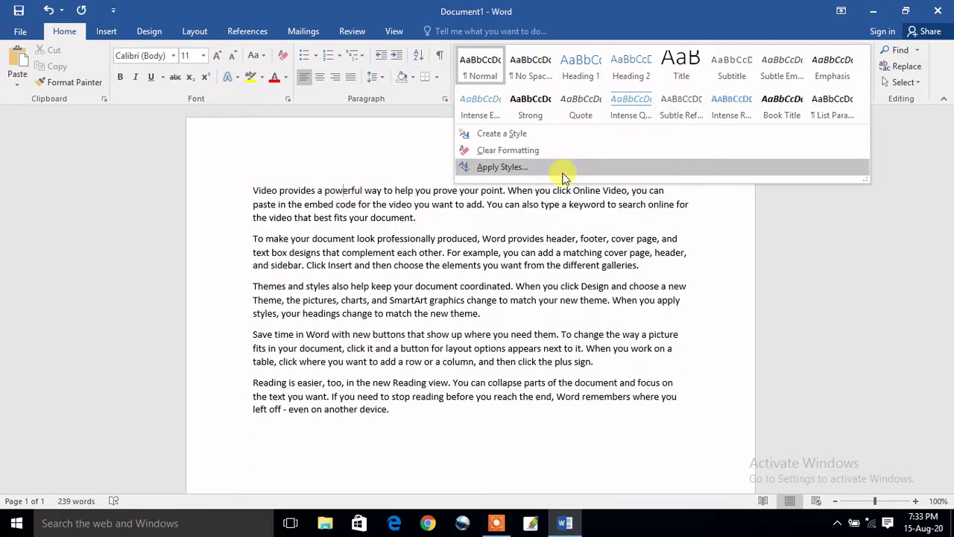
Insert a blank line above the first paragraph and select the paragraphs below it
left_click(373, 177)
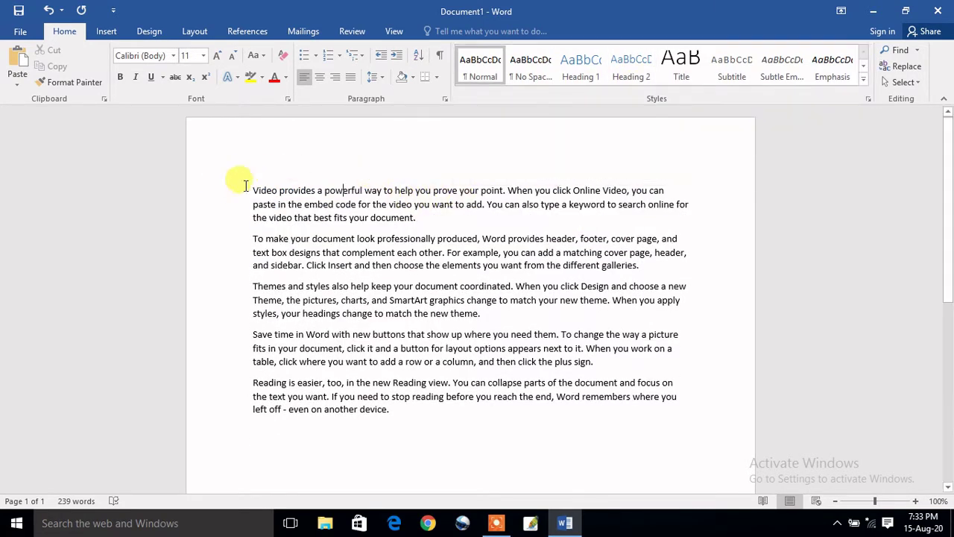
key("Return")
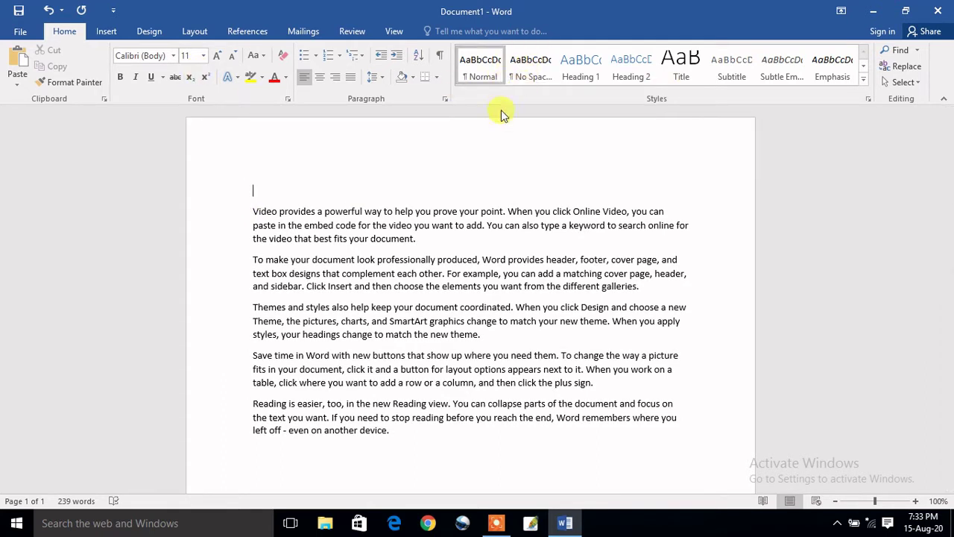
mouse_move(253, 209)
left_mouse_down()
mouse_move(367, 415)
mouse_move(394, 436)
left_mouse_up()
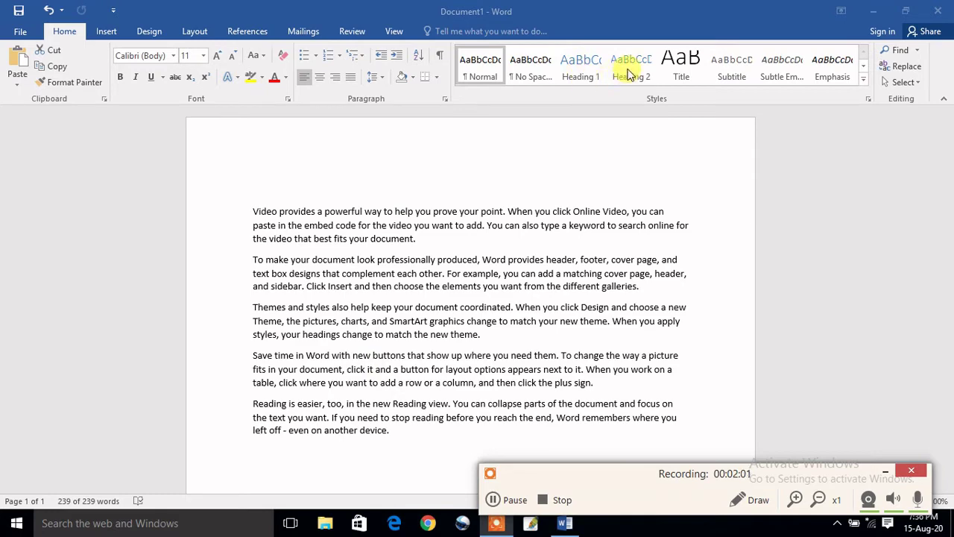
Type 'Ms word' on the blank top line, then cut that line back out
key("ctrl+a")
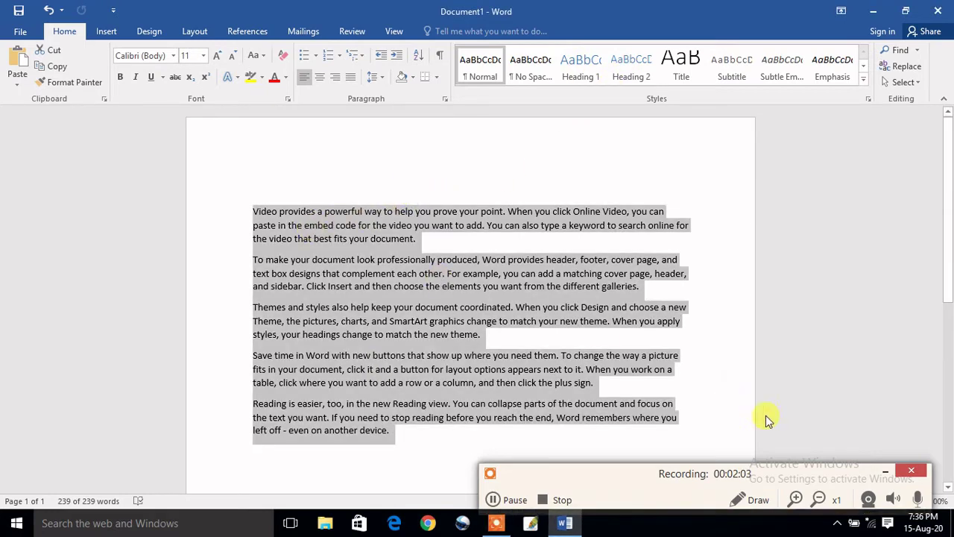
left_click(886, 470)
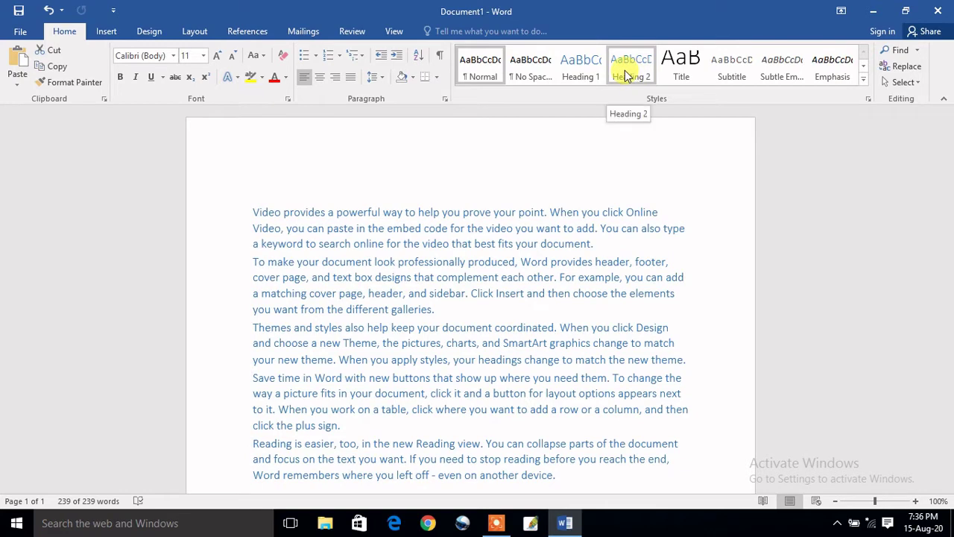
left_click(241, 193)
type("Ms word")
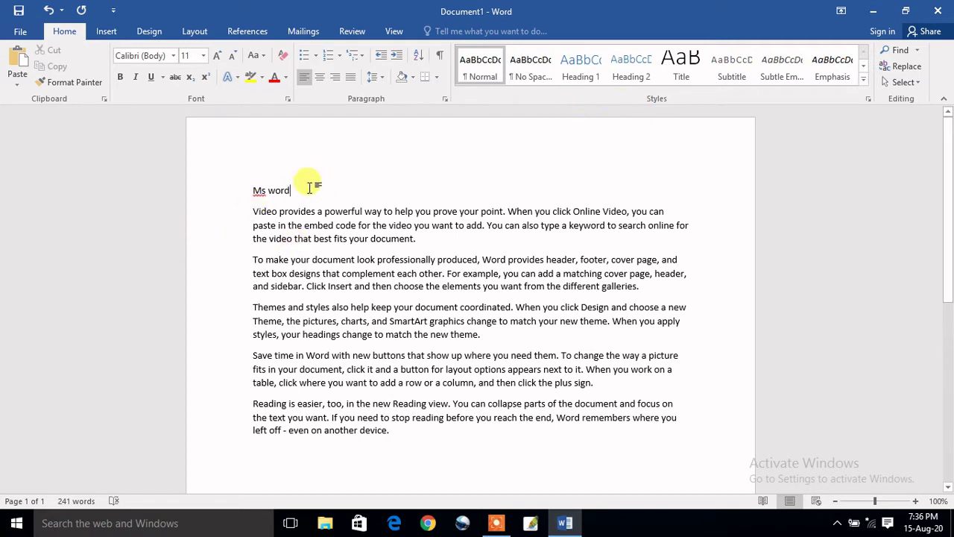
triple_click(261, 191)
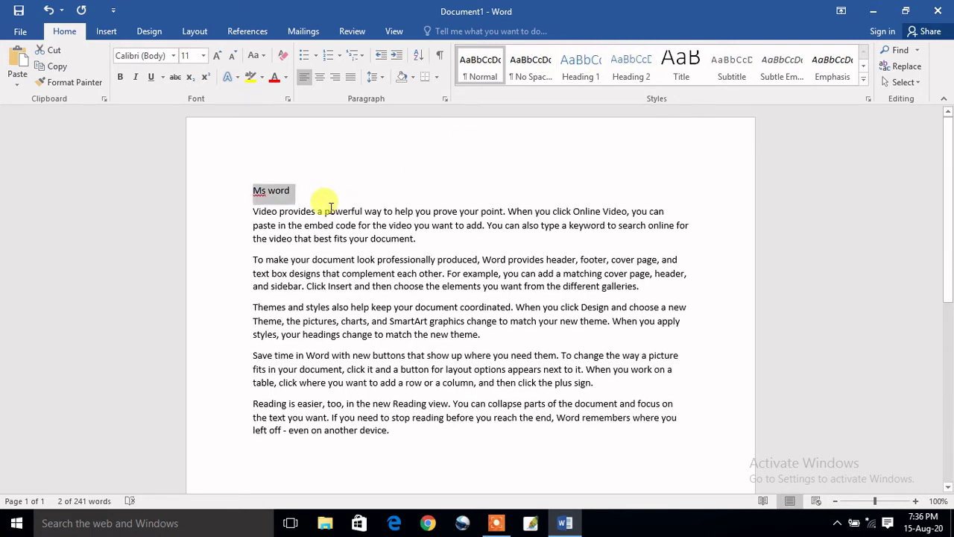
key("ctrl+x")
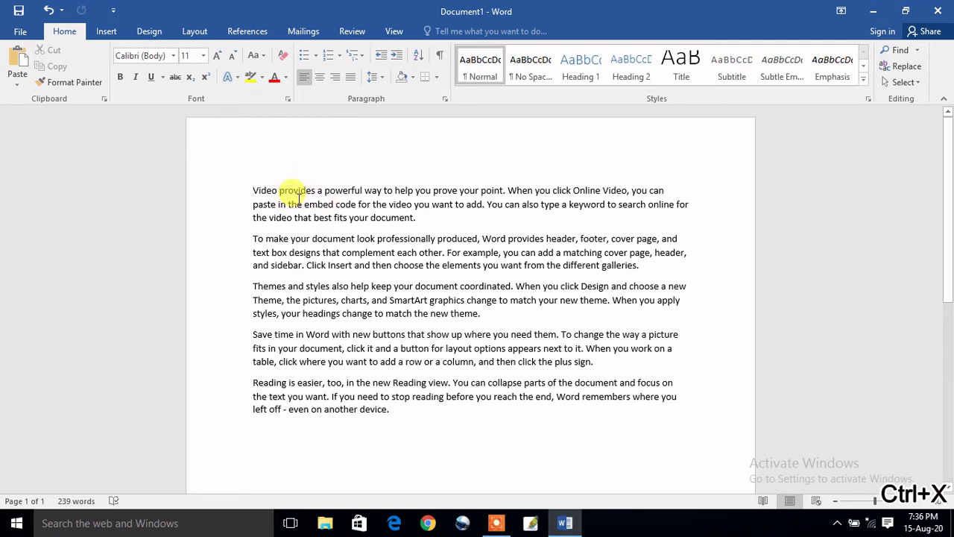
Add a top line 'fgfhgfjgjgtytyjgjghjg', trying Heading 1 and settling on Heading 2
key("Return")
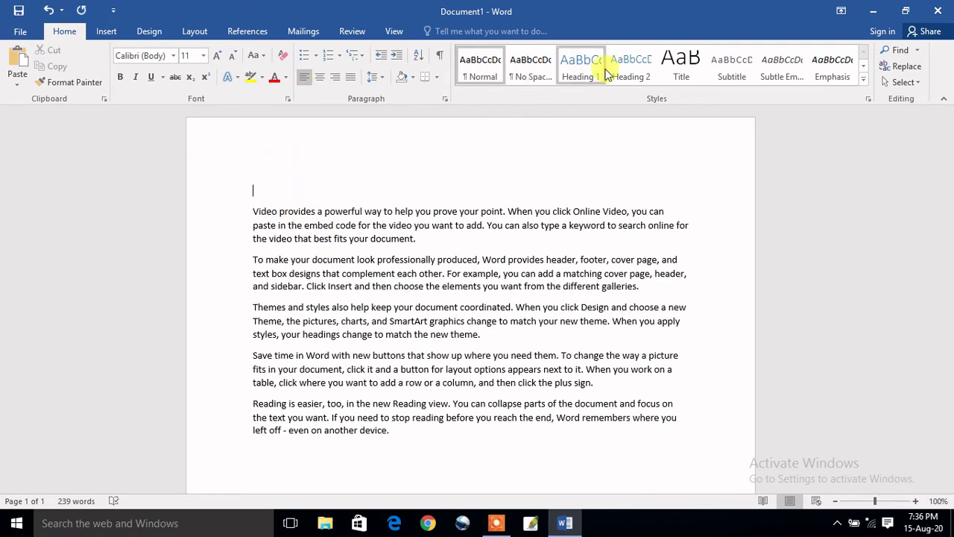
left_click(602, 69)
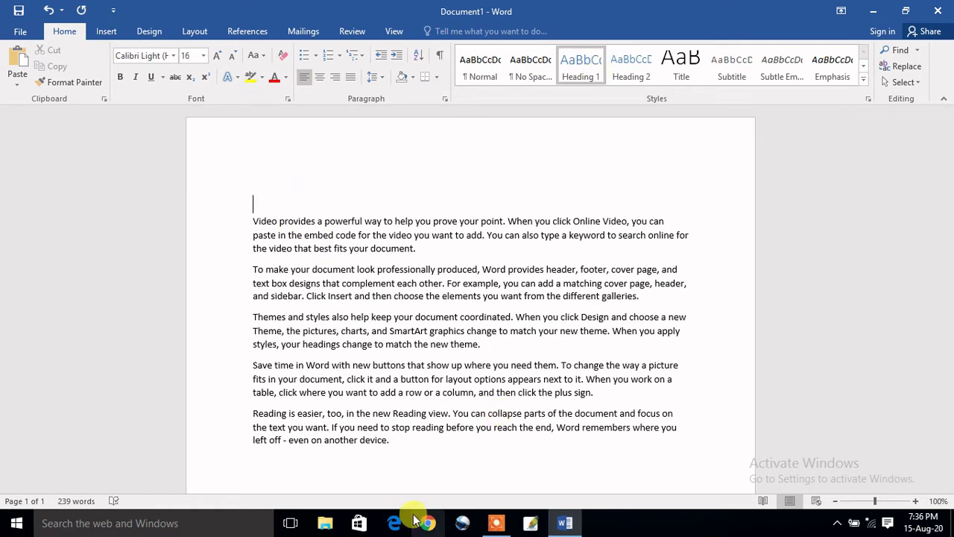
type("fgfhgfjgjgtytyjgjghjg")
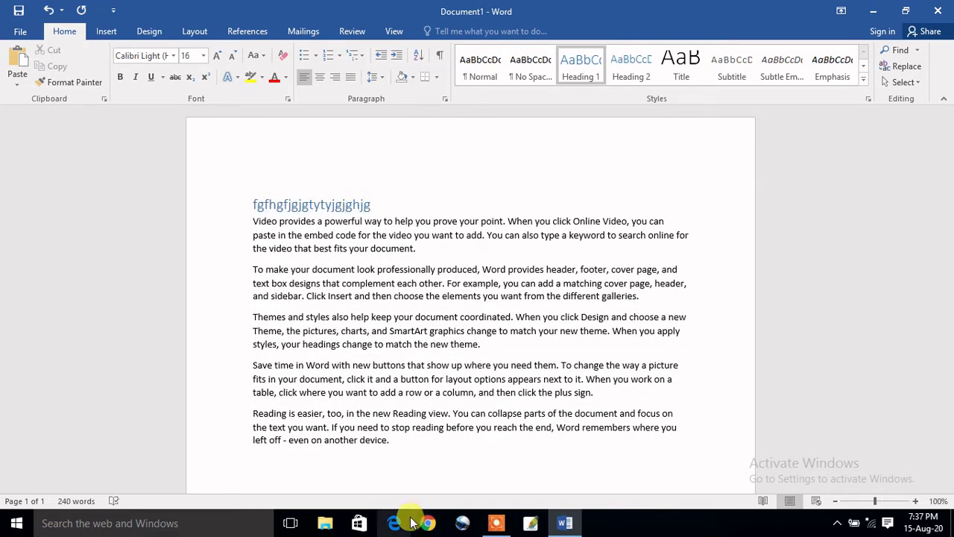
left_click(623, 68)
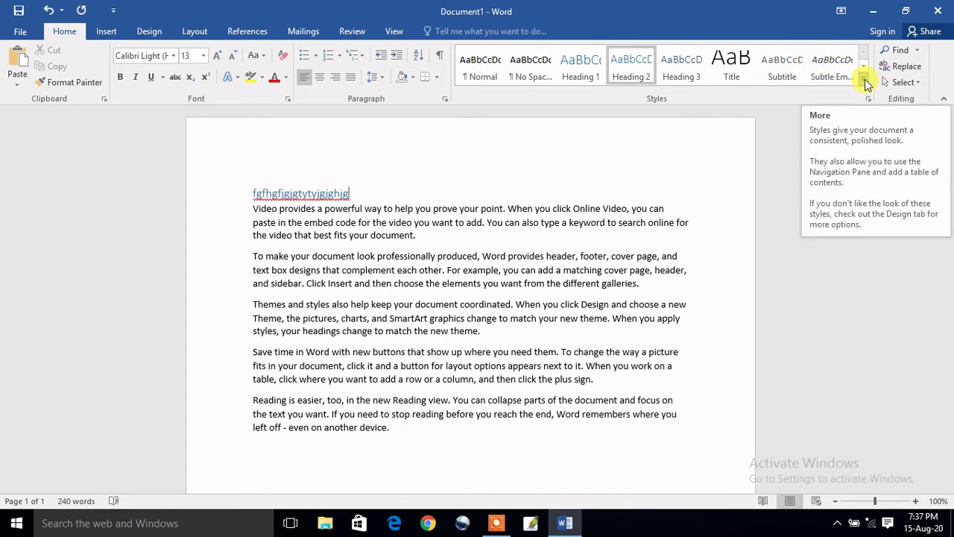
Start and cancel a new style from the heading, then apply Clear Formatting to it
left_click(864, 82)
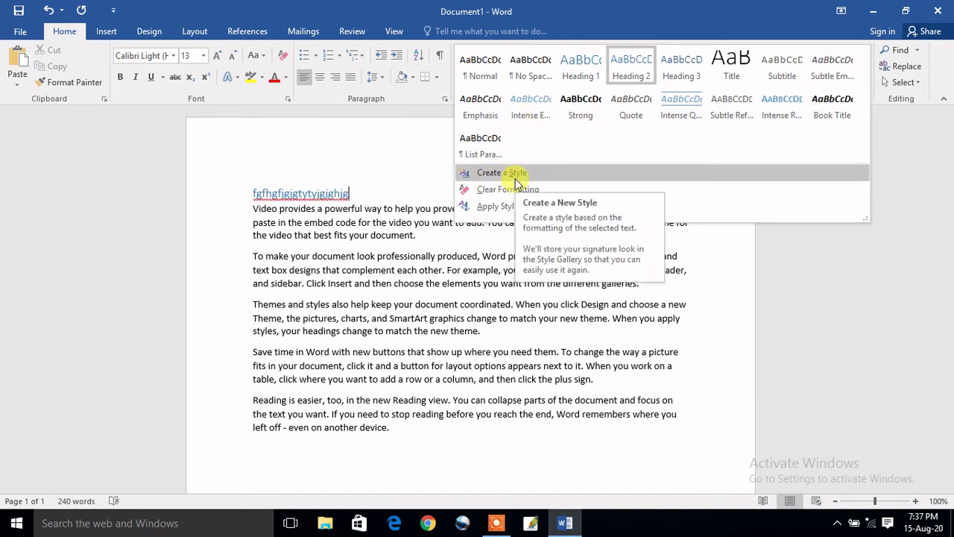
left_click(515, 174)
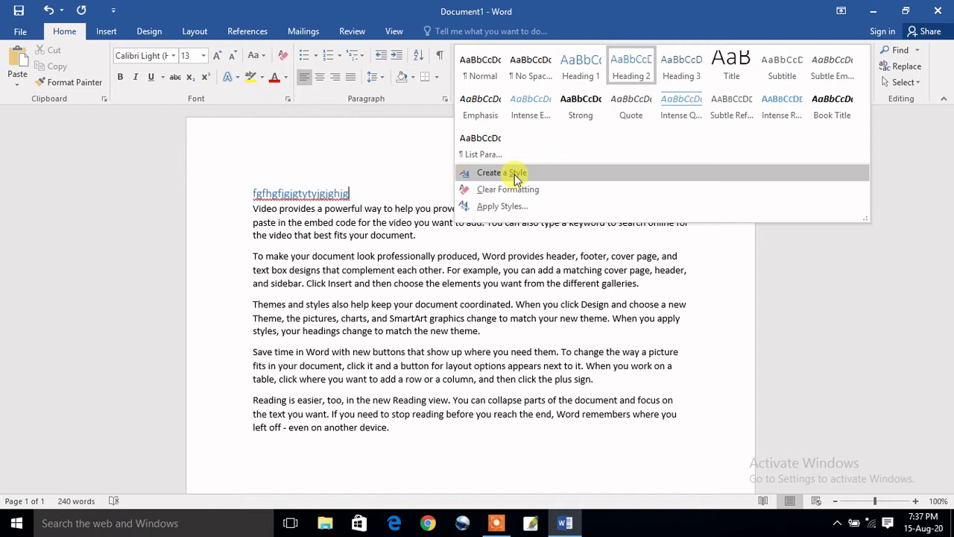
left_click(515, 174)
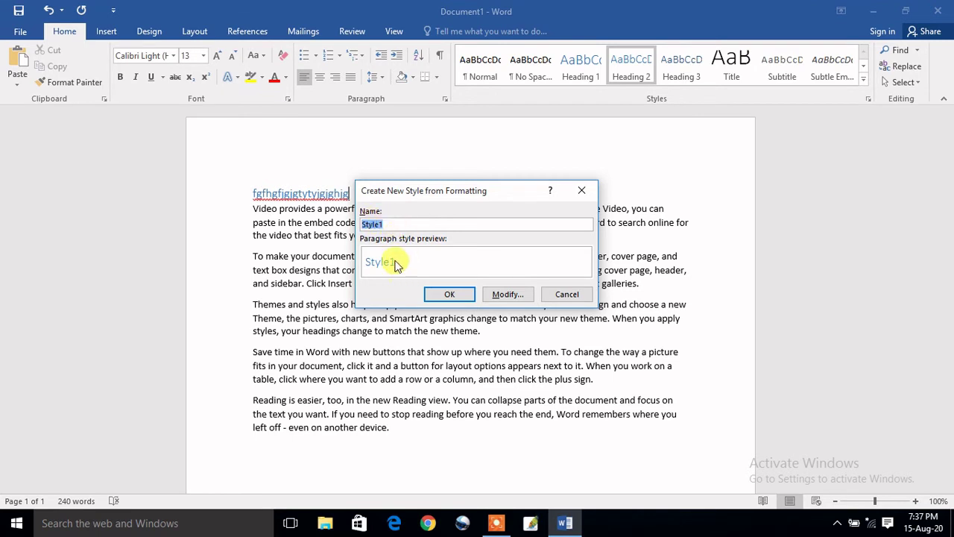
left_click(565, 295)
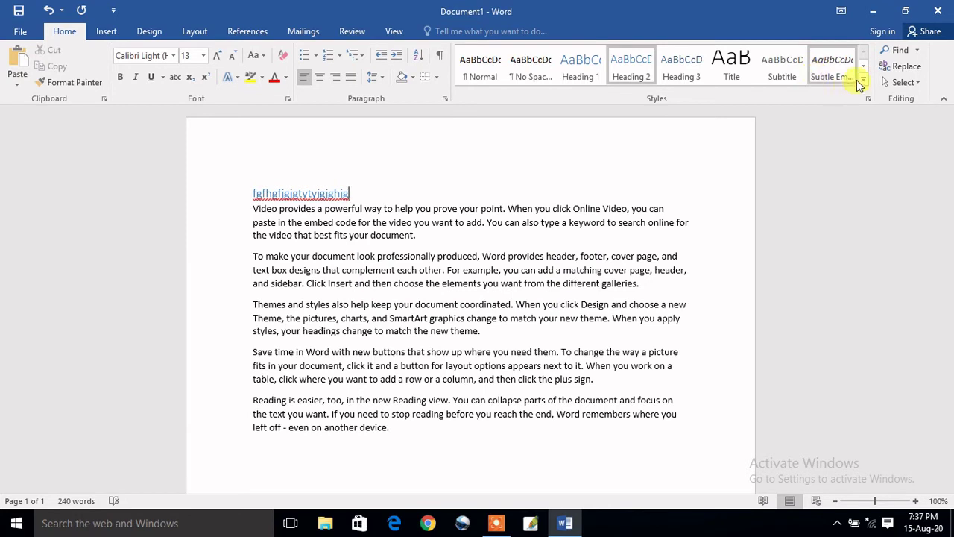
left_click(864, 79)
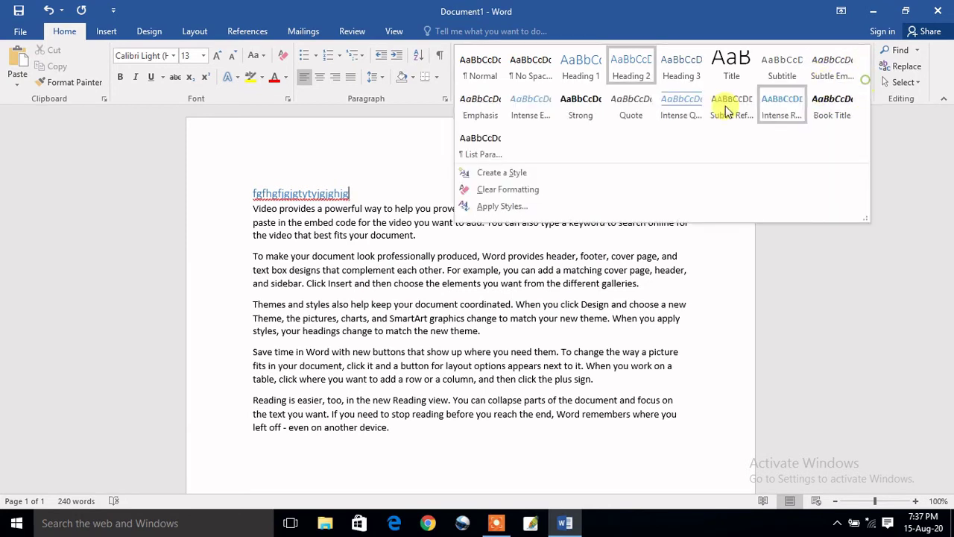
left_click(525, 190)
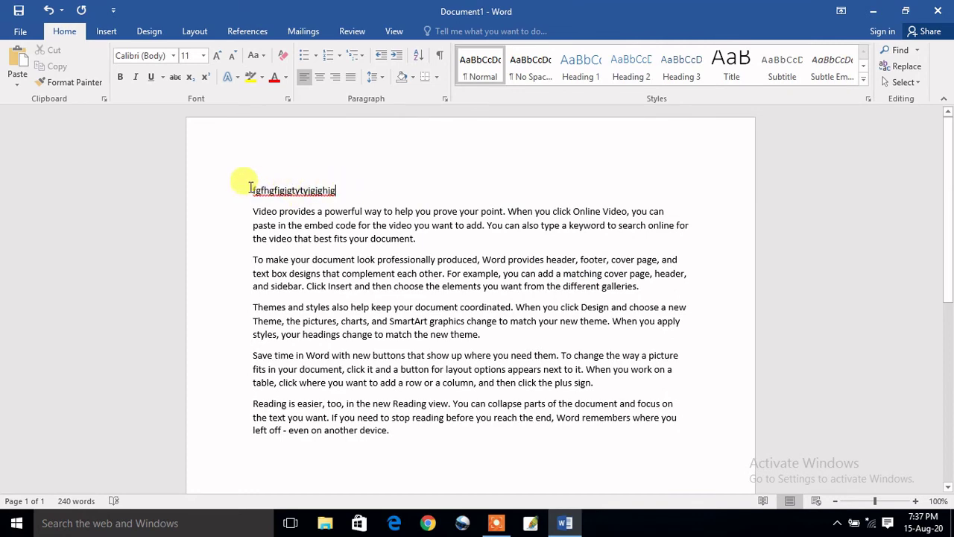
left_click_drag(250, 188, 370, 309)
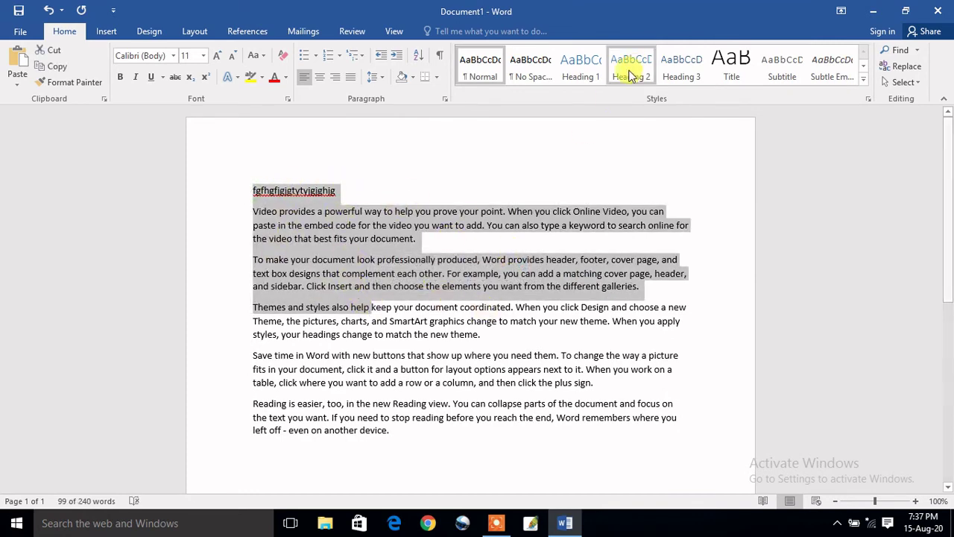
left_click(580, 67)
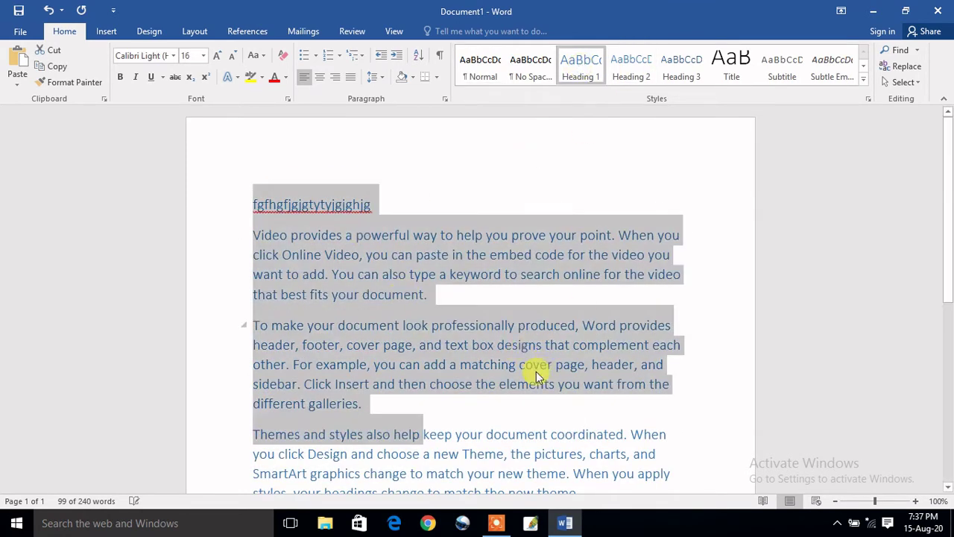
left_click(526, 365)
scroll(373, 246, "down", 2)
scroll(373, 253, "up", 2)
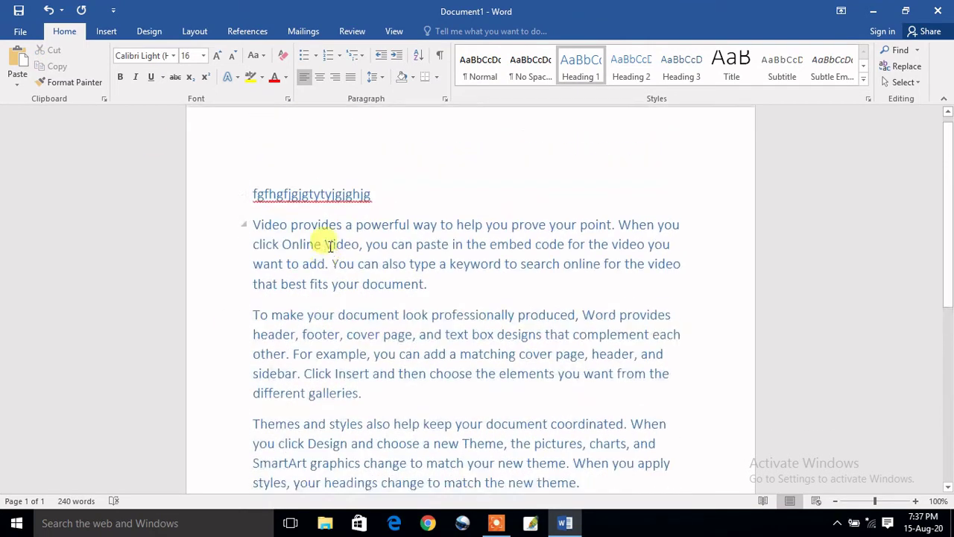
left_click_drag(250, 193, 568, 470)
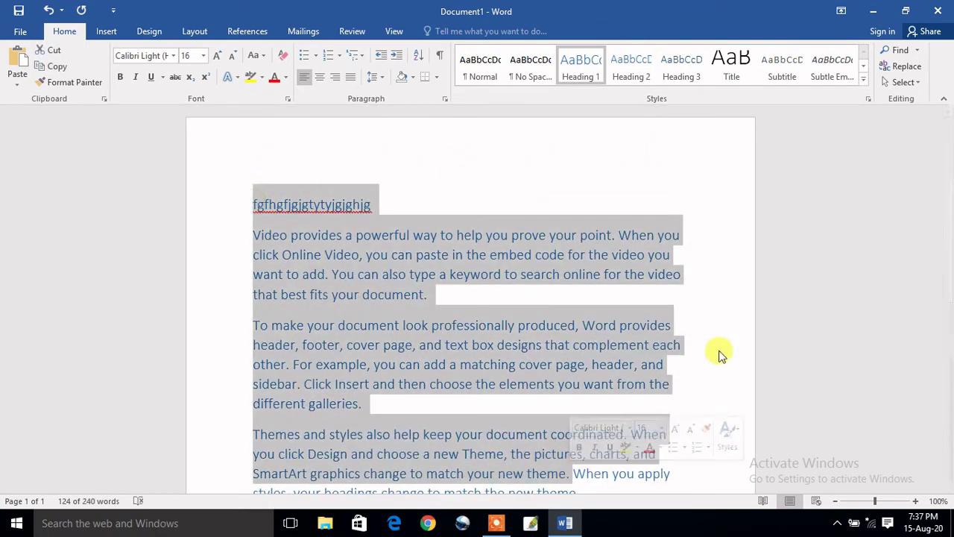
left_click(863, 80)
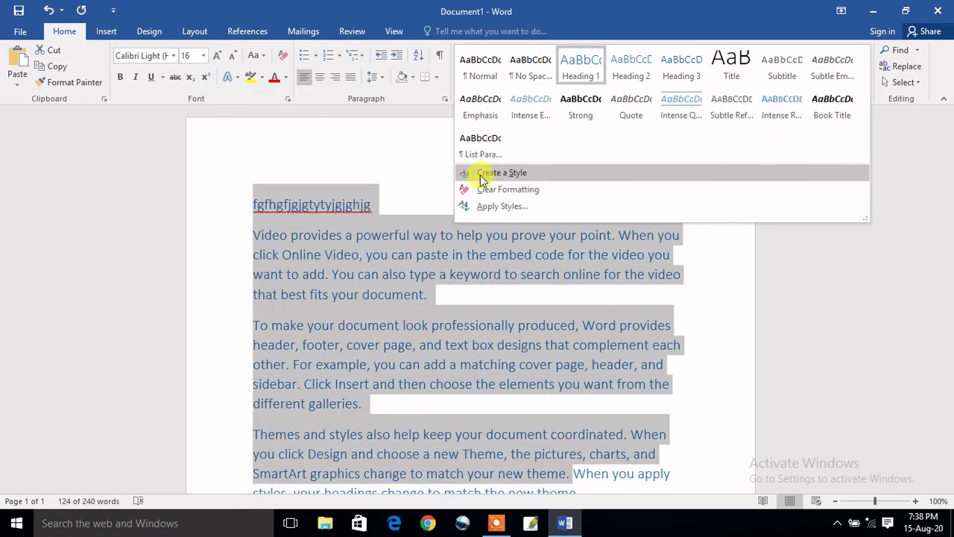
left_click(480, 175)
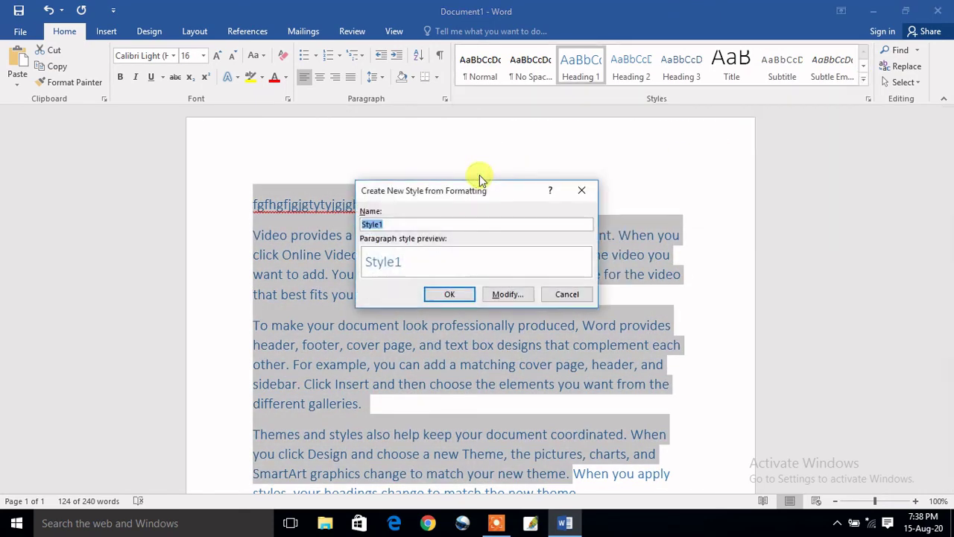
left_click(570, 296)
left_click(863, 82)
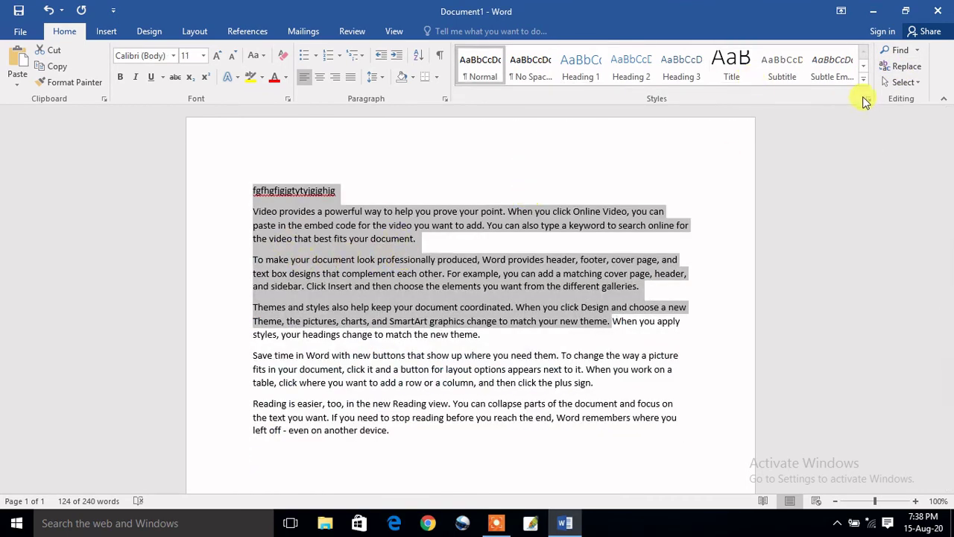
left_click(864, 80)
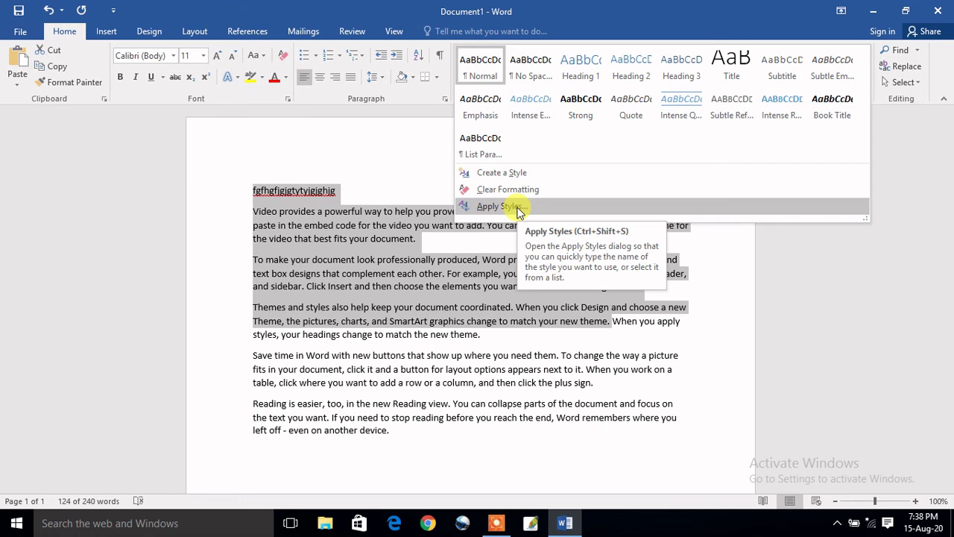
left_click(497, 273)
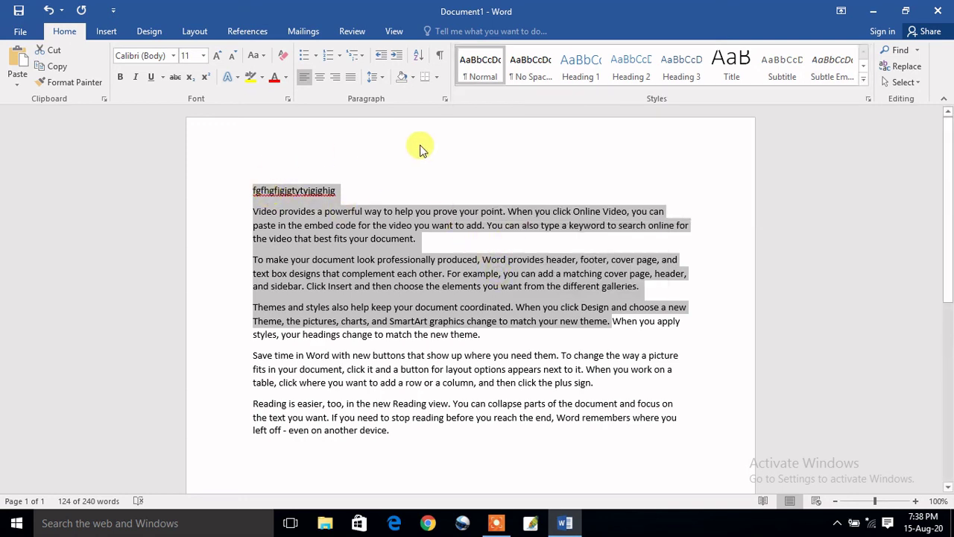